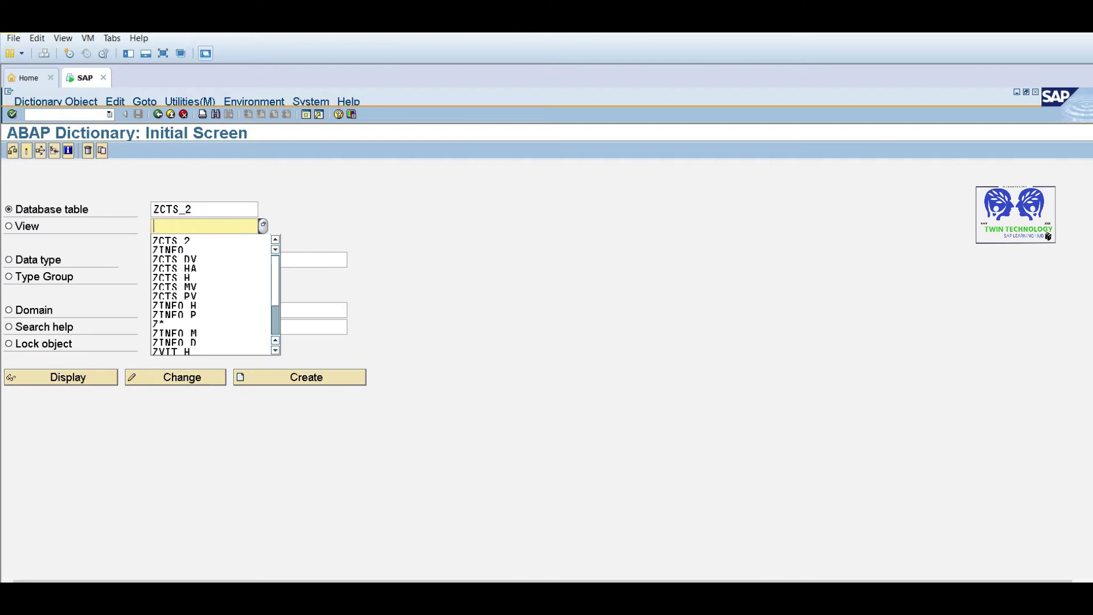
# Step: Open database table ZCTS_2 for changing in the ABAP Dictionary and start its Table Maintenance Generator
pyautogui.doubleClick(199, 208)
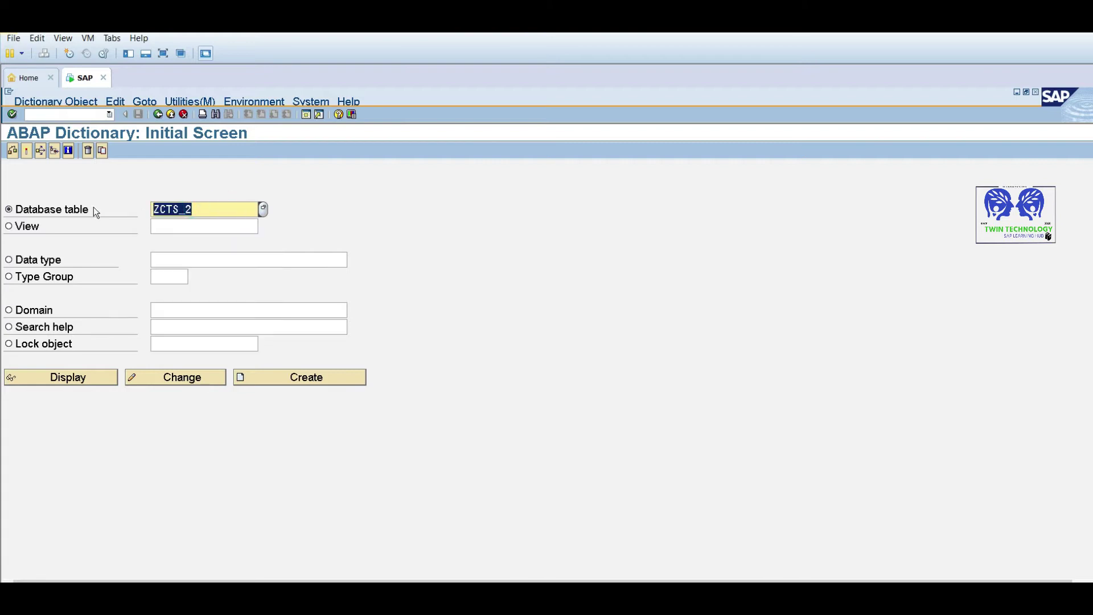
pyautogui.click(156, 379)
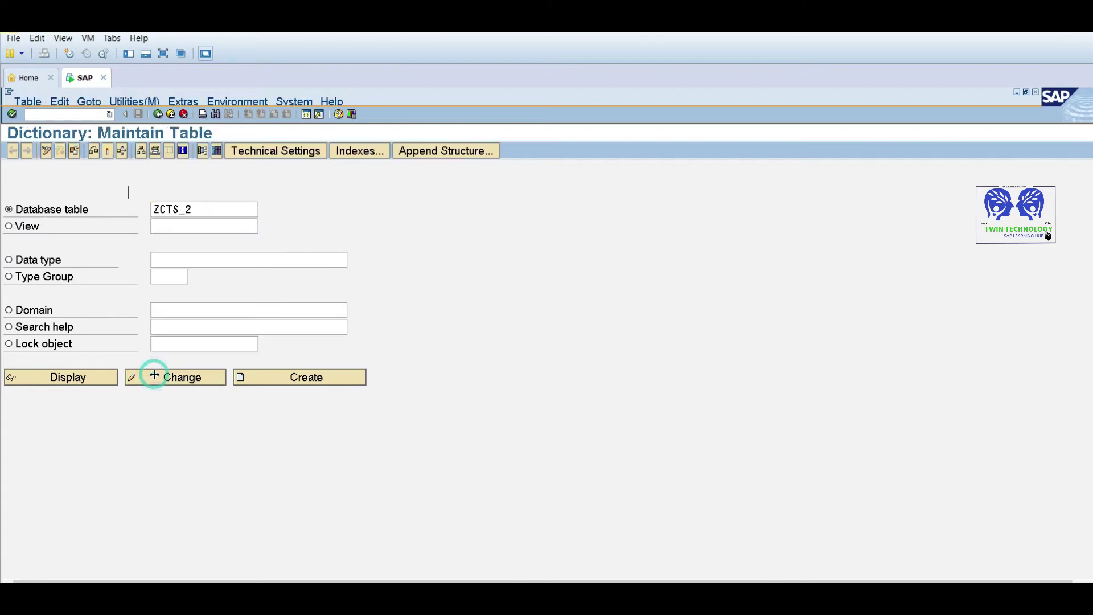
pyautogui.click(140, 102)
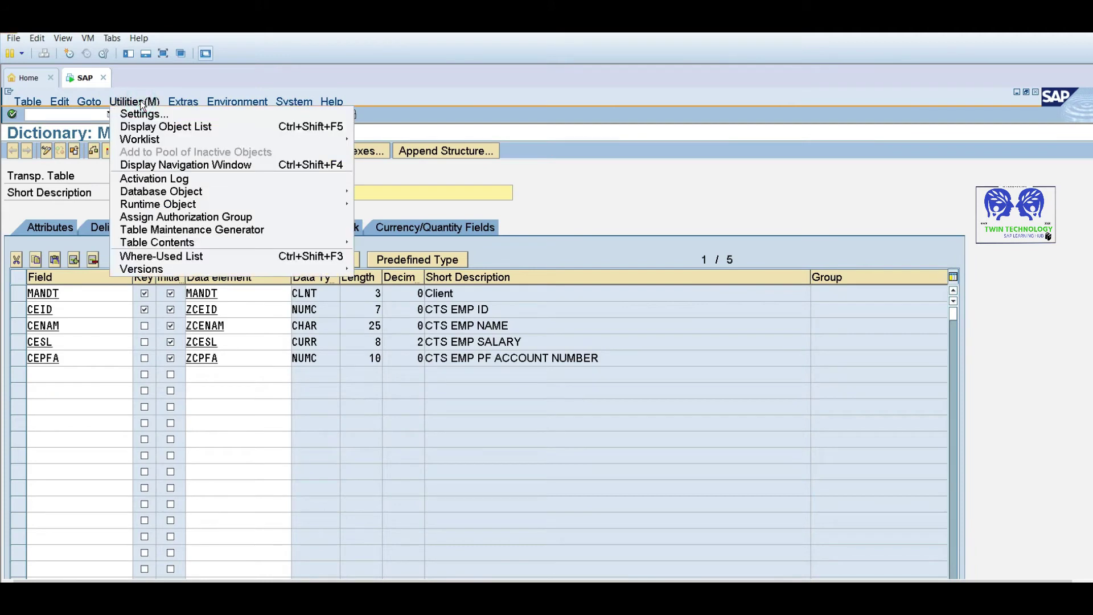
pyautogui.click(179, 229)
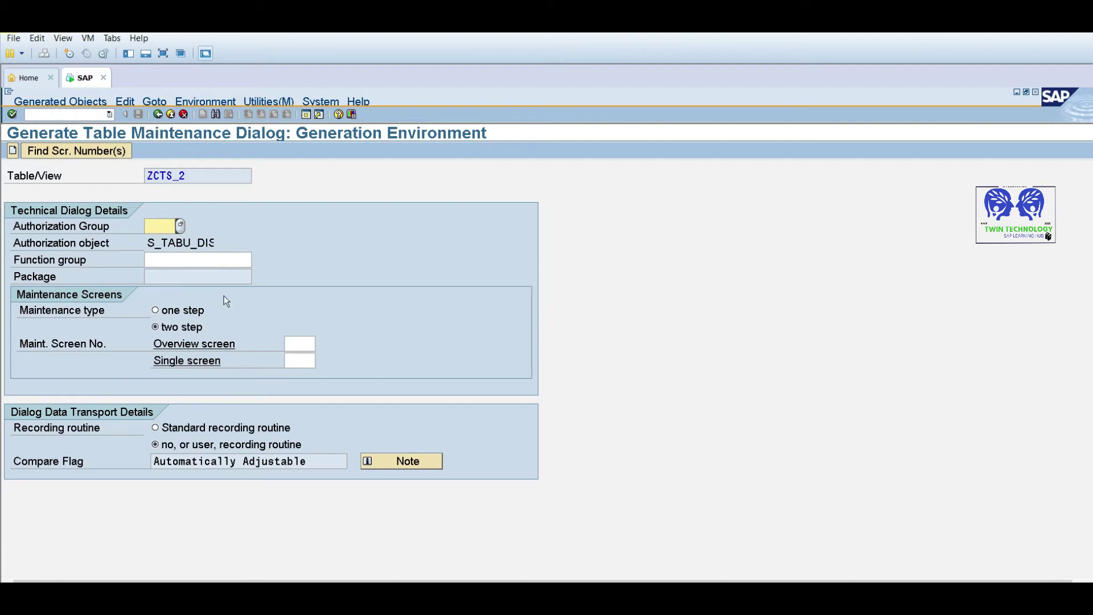
# Step: Assign authorization group &NC& and function group ZCTS_2_fg to the maintenance dialog
pyautogui.click(180, 226)
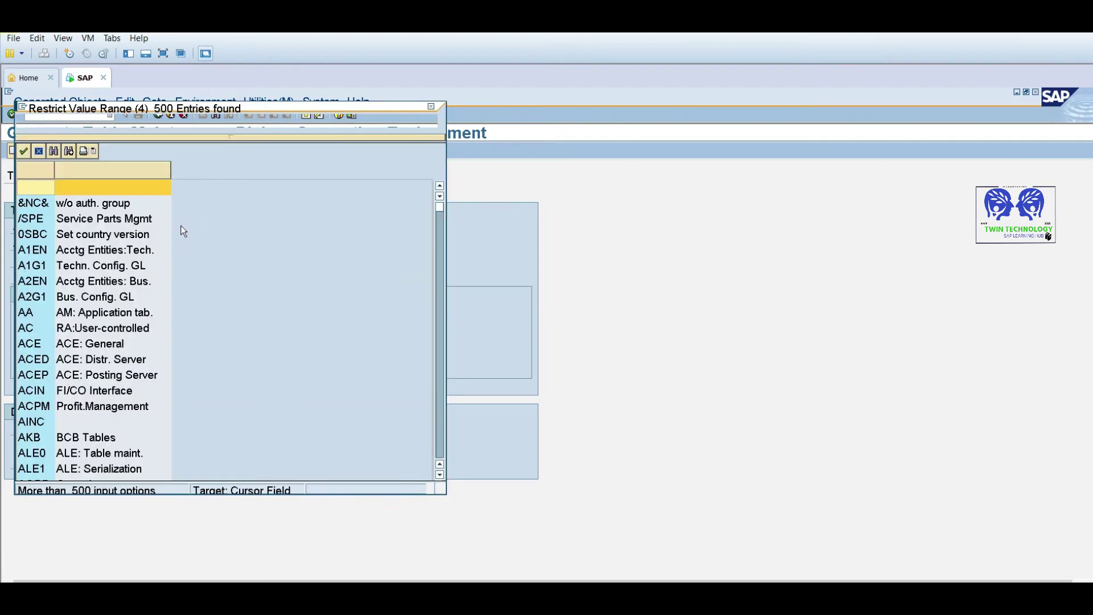
pyautogui.doubleClick(38, 204)
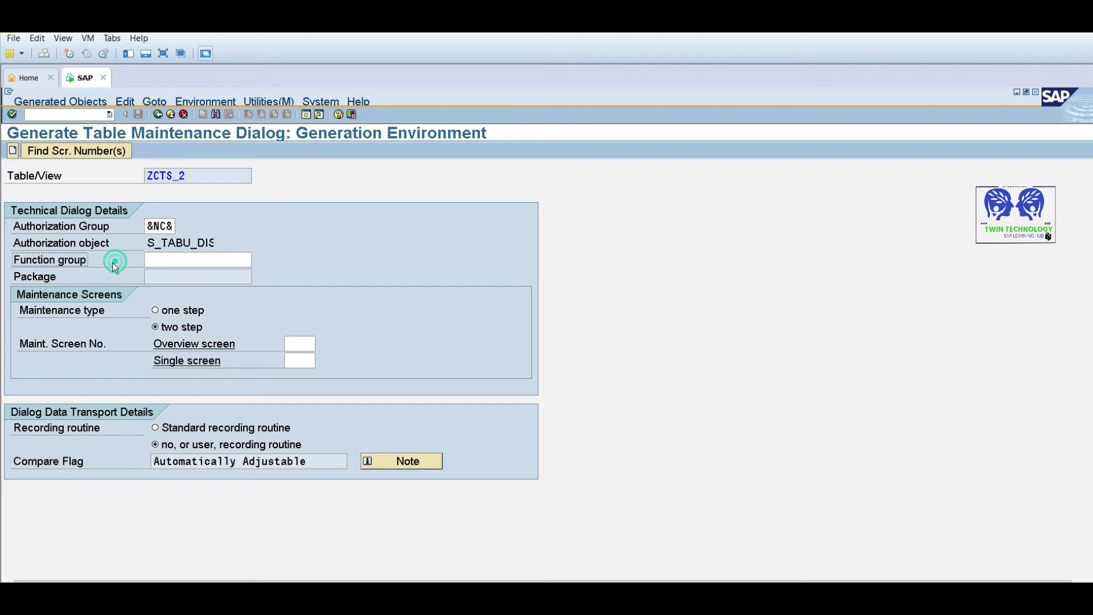
pyautogui.click(176, 259)
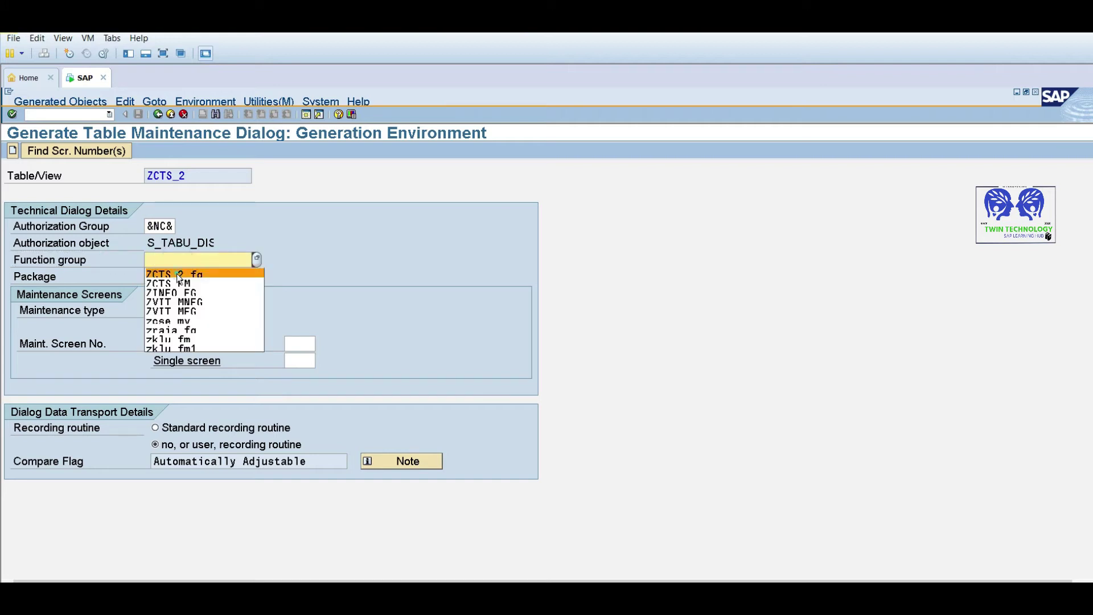
pyautogui.click(176, 273)
pyautogui.press('BackSpace')
pyautogui.press('BackSpace')
pyautogui.press('BackSpace')
pyautogui.press('BackSpace')
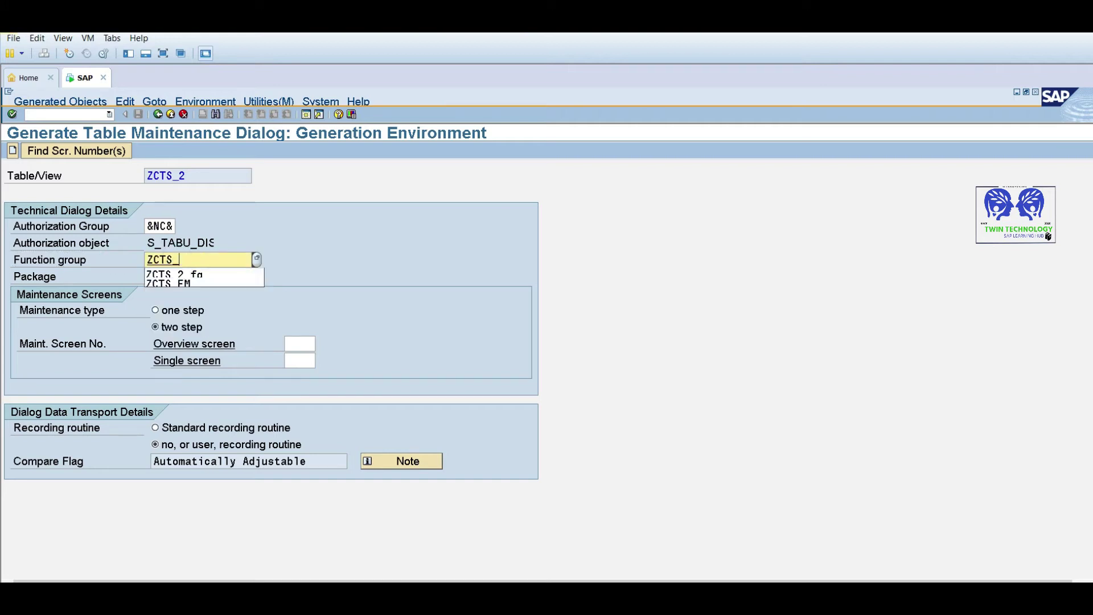
pyautogui.write('2_fg')
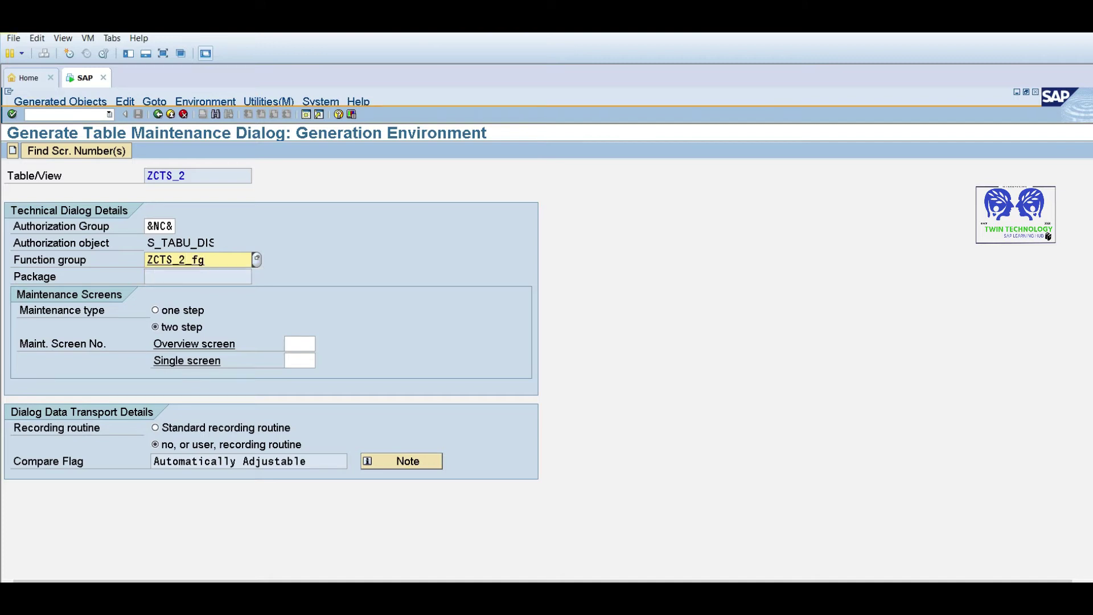
# Step: Choose two-step maintenance and the no, or user, recording routine, and have the maintenance screen numbers proposed
pyautogui.click(155, 311)
pyautogui.click(157, 328)
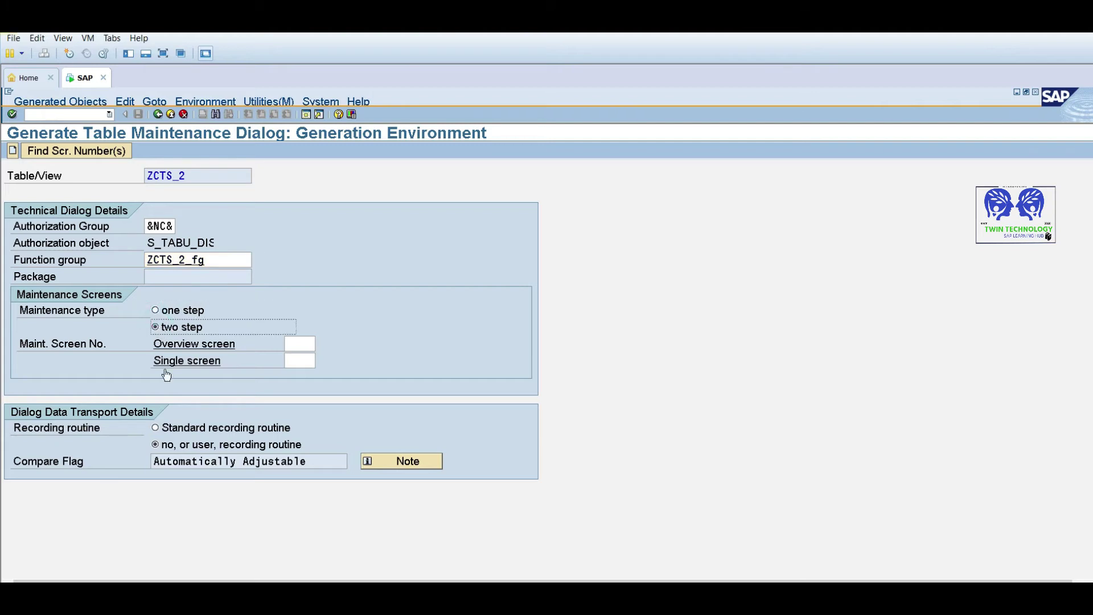
pyautogui.click(155, 428)
pyautogui.click(155, 444)
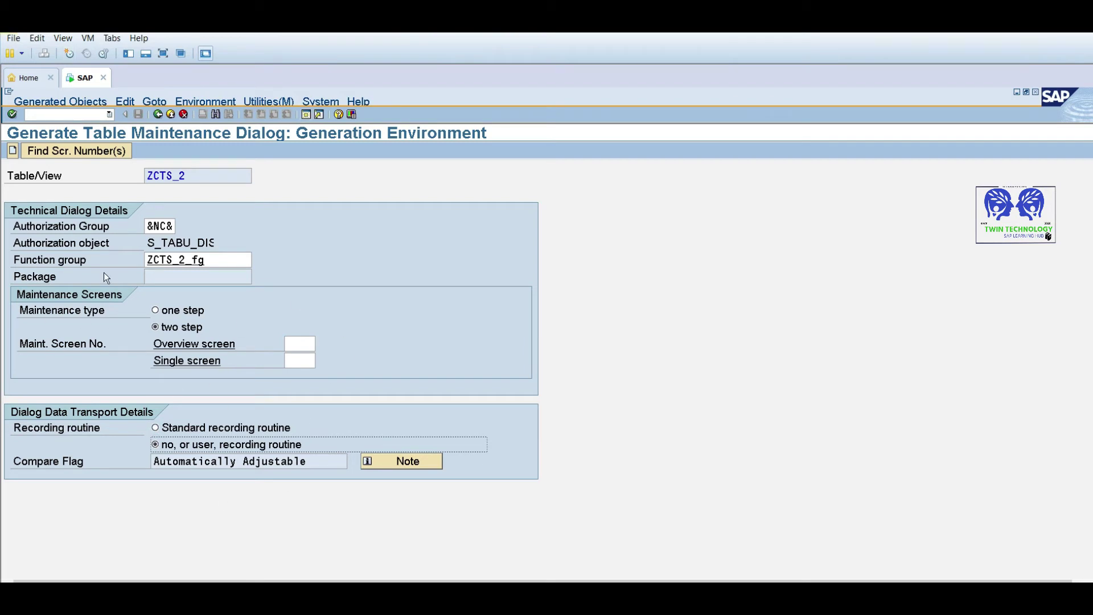
pyautogui.click(91, 151)
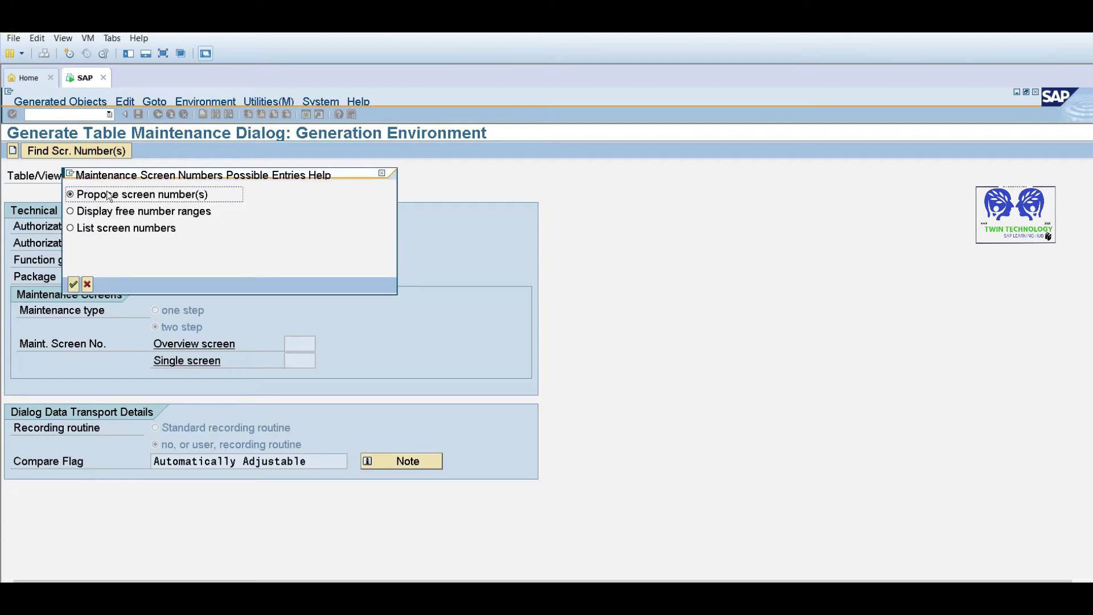
pyautogui.click(73, 284)
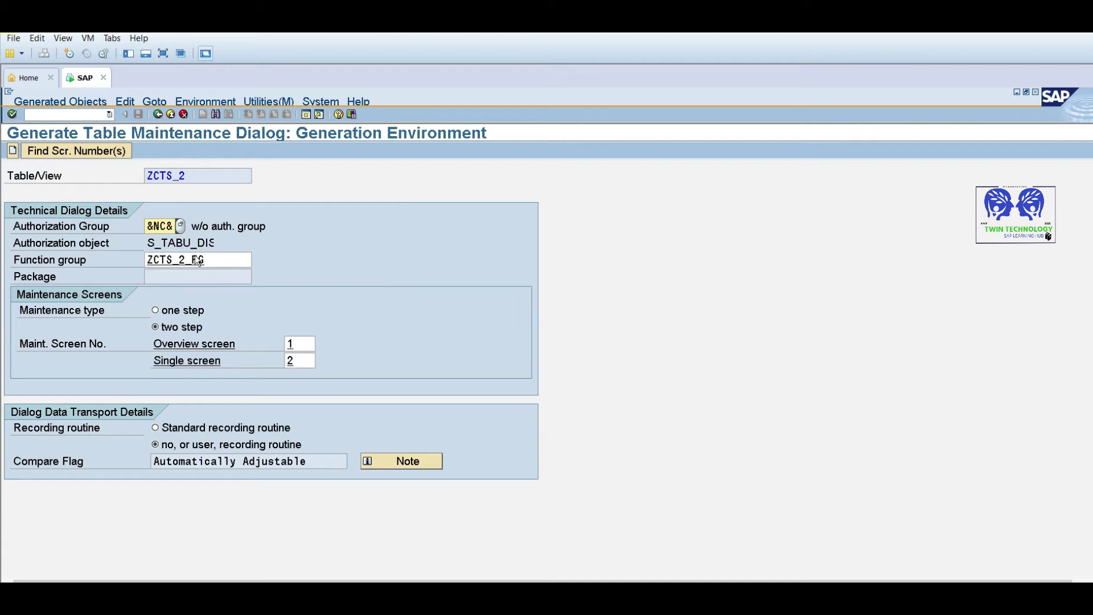
# Step: Generate the maintenance dialog in package ZCTS under workbench request DEVK900137, check the status message and return to the table definition
pyautogui.click(12, 151)
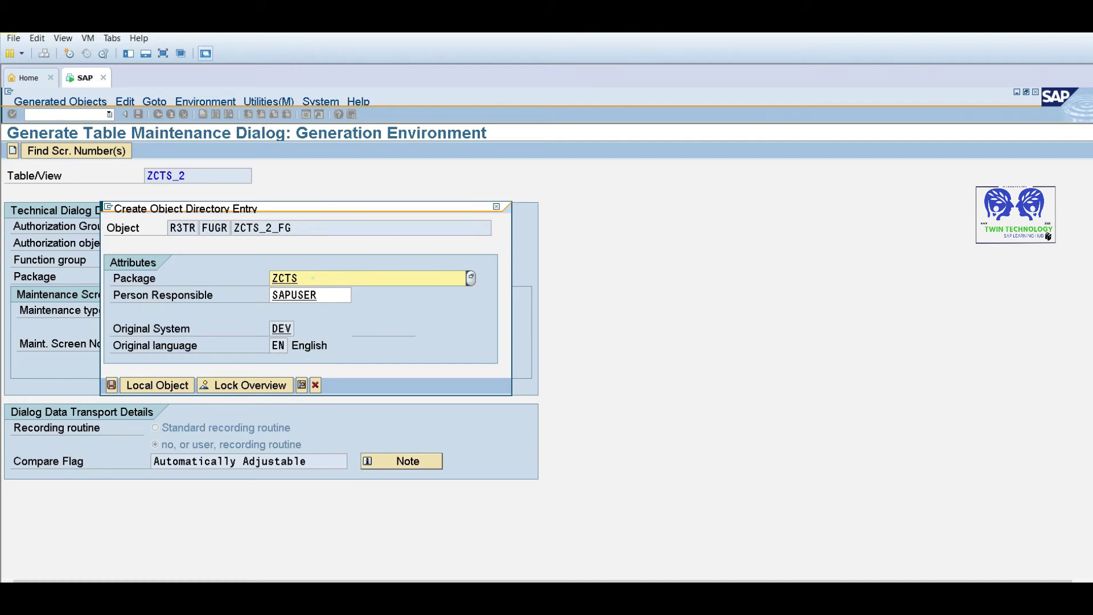
pyautogui.click(111, 385)
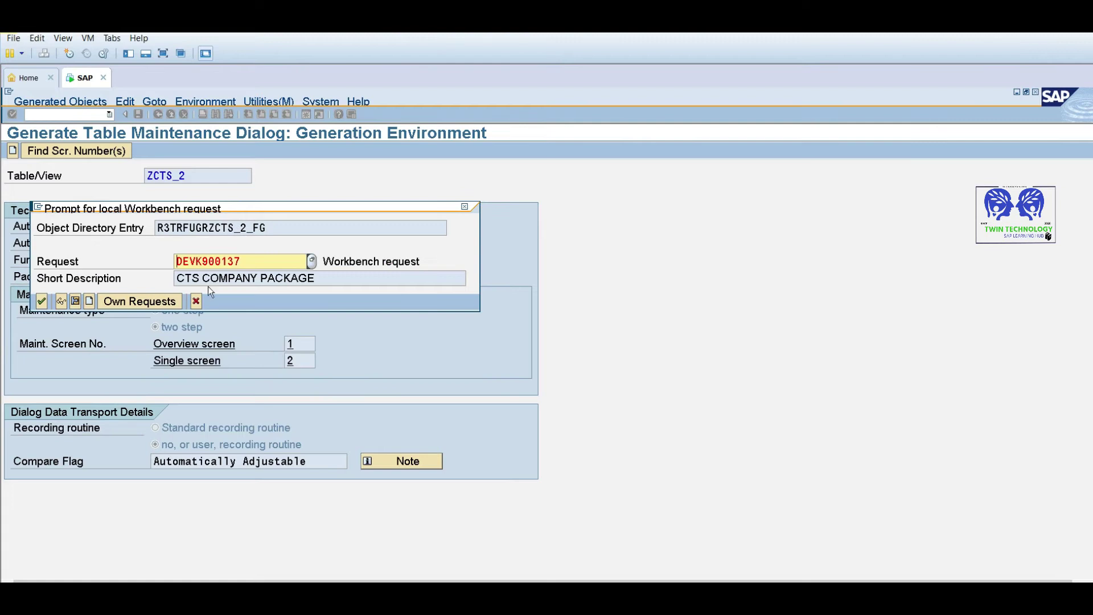
pyautogui.click(43, 300)
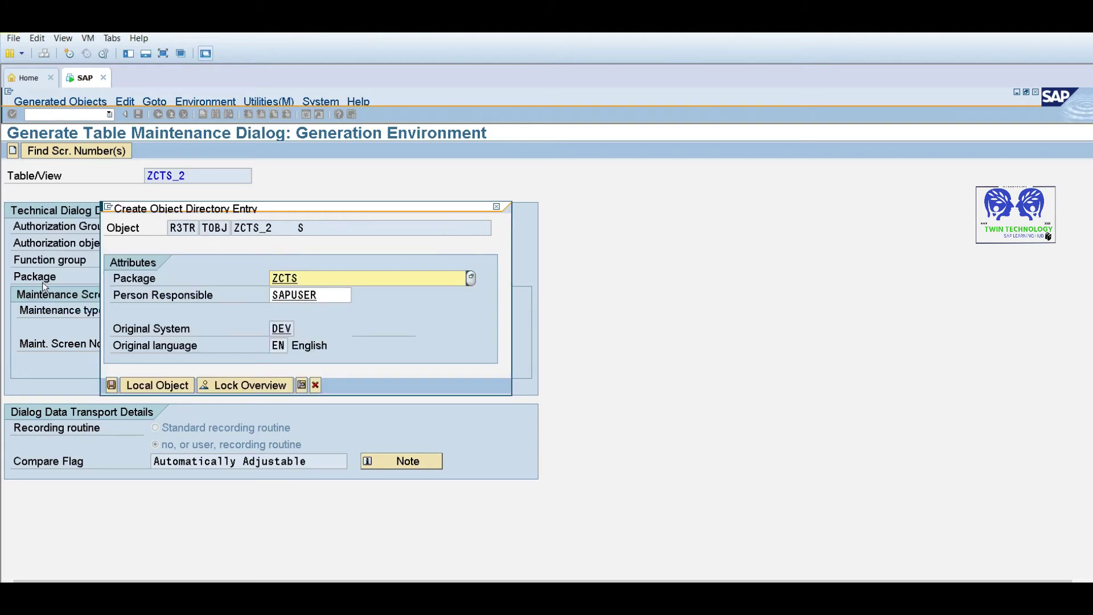
pyautogui.click(111, 385)
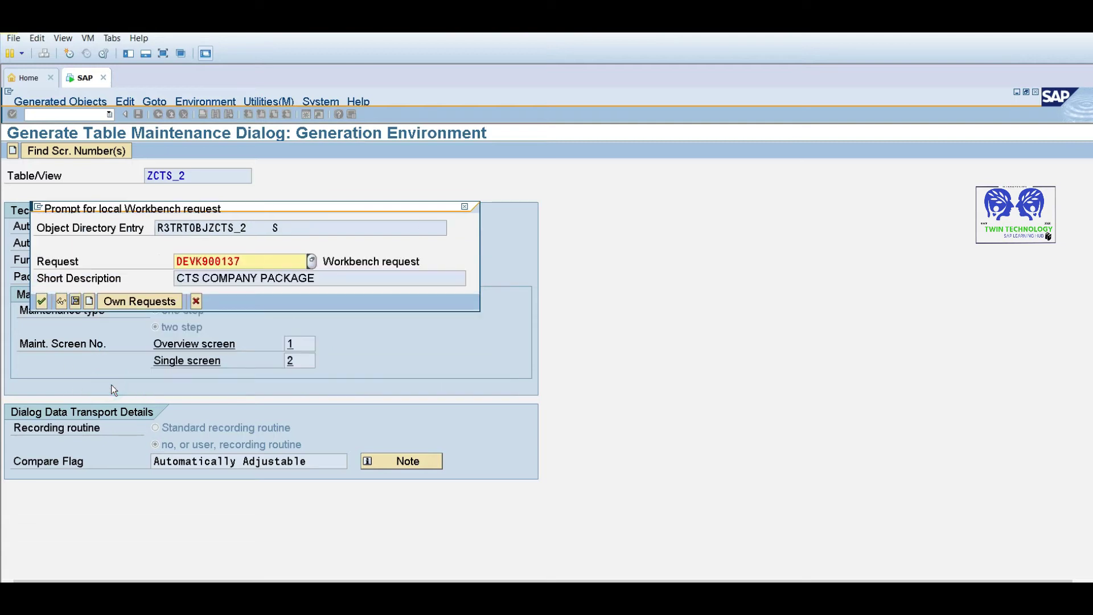
pyautogui.click(43, 301)
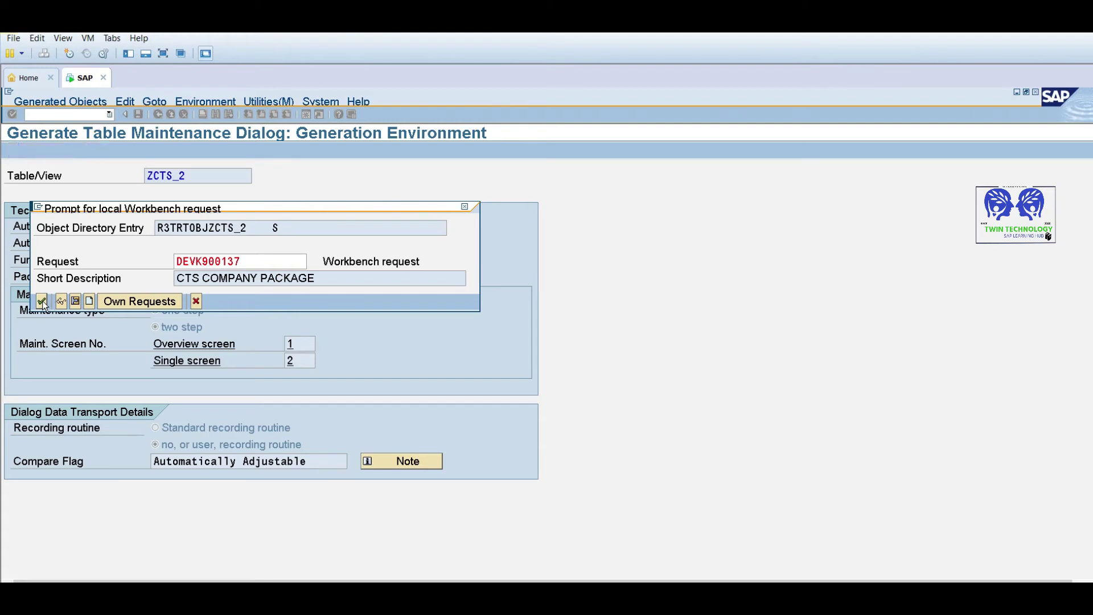
pyautogui.click(42, 301)
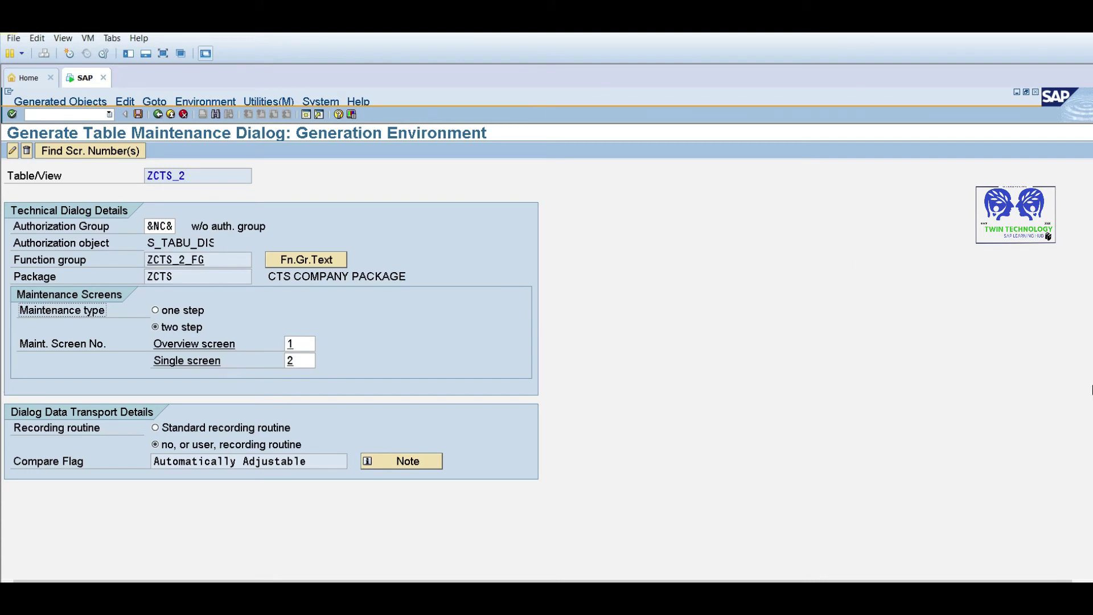
pyautogui.scroll(-2, 547, 336)
pyautogui.scroll(-1, 271, 239)
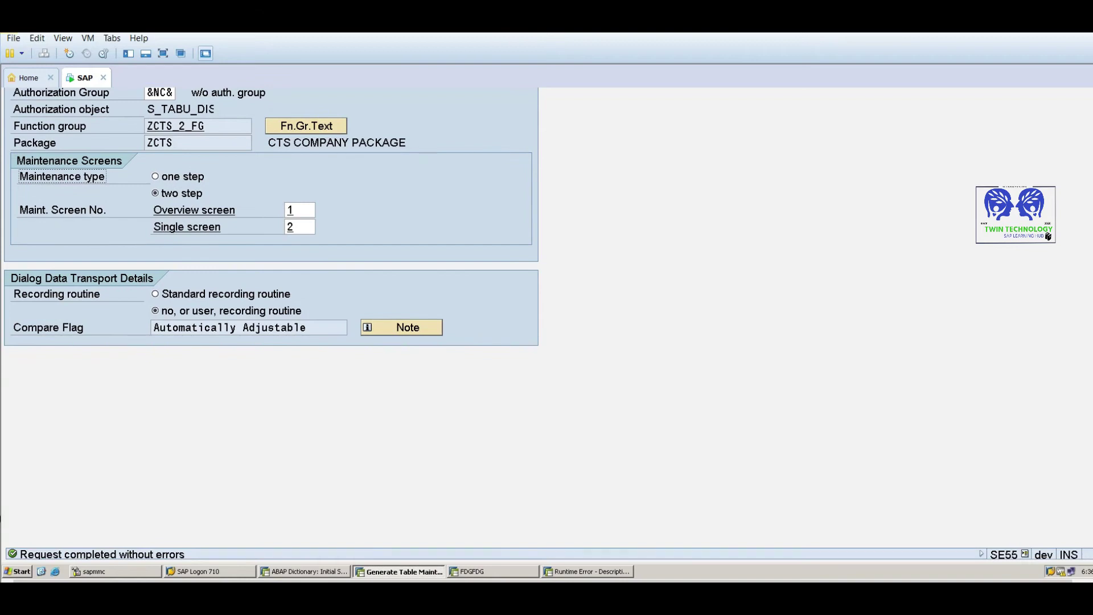
pyautogui.scroll(3, 546, 336)
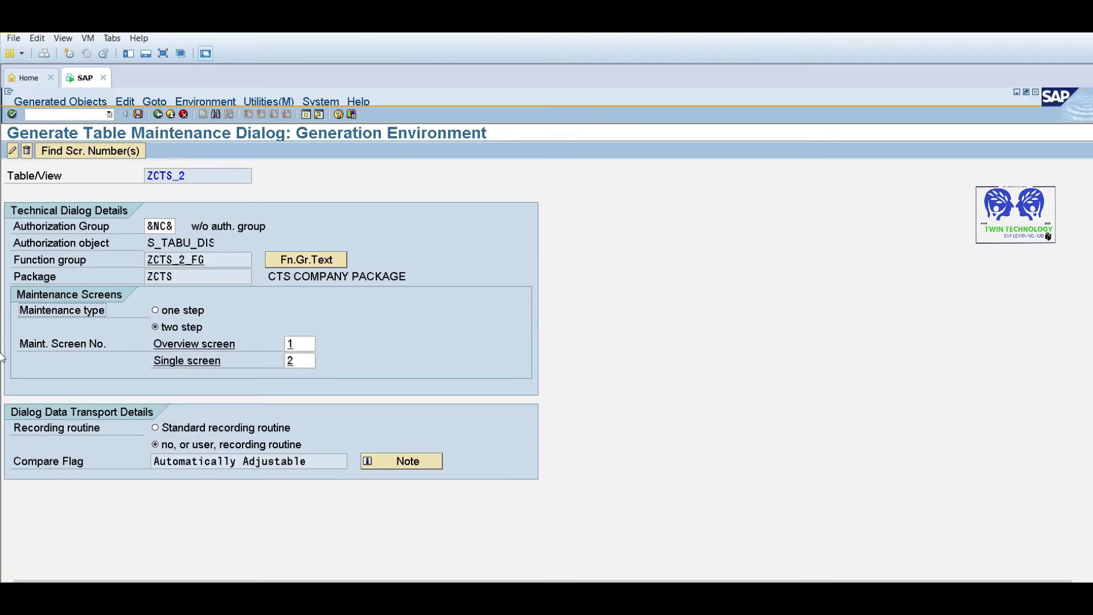
pyautogui.scroll(-3, 204, 520)
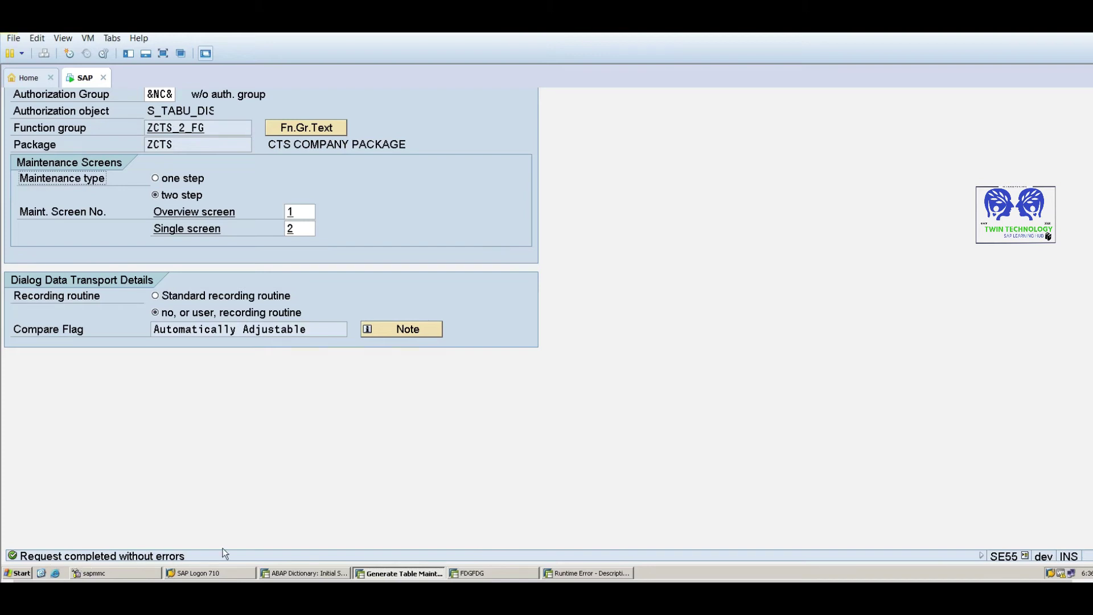
pyautogui.scroll(3, 546, 335)
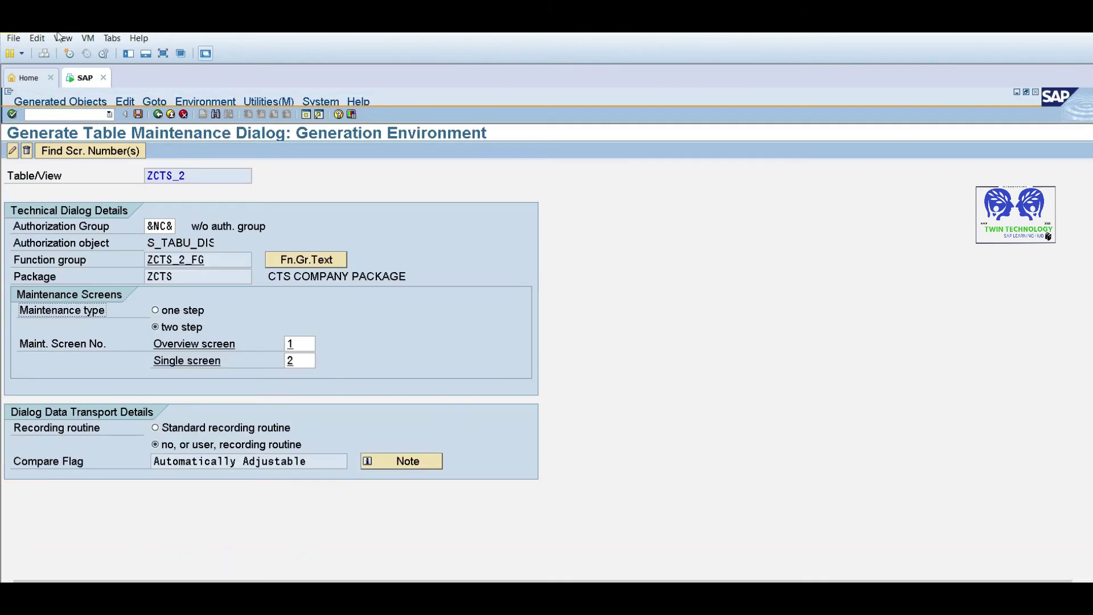
pyautogui.click(157, 114)
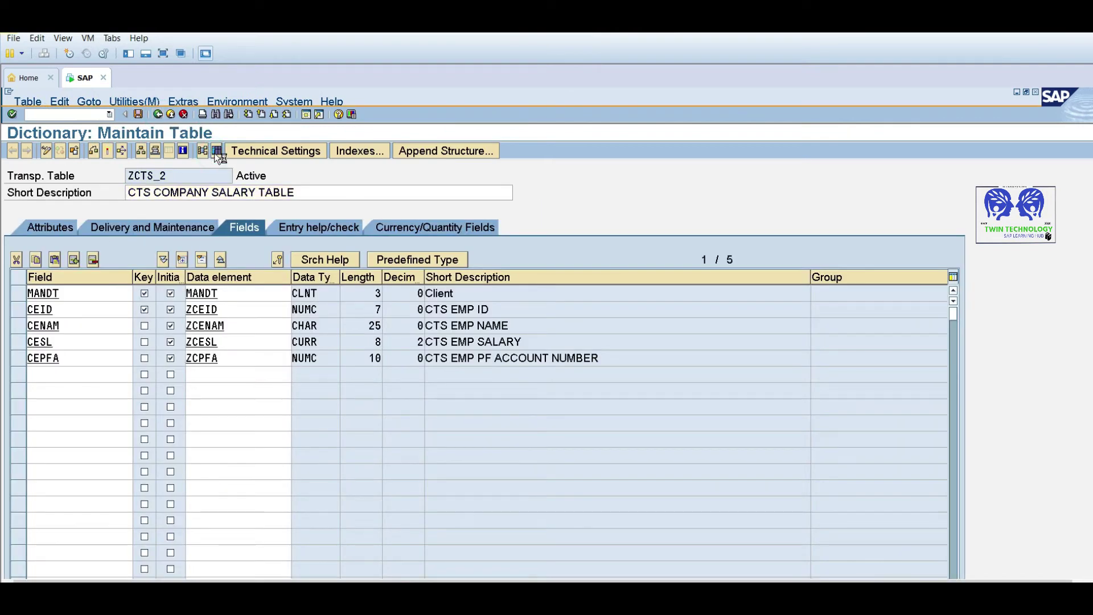
# Step: Display all entries of table ZCTS_2 in the Data Browser without selection criteria and return to the SAP Easy Access screen
pyautogui.click(181, 150)
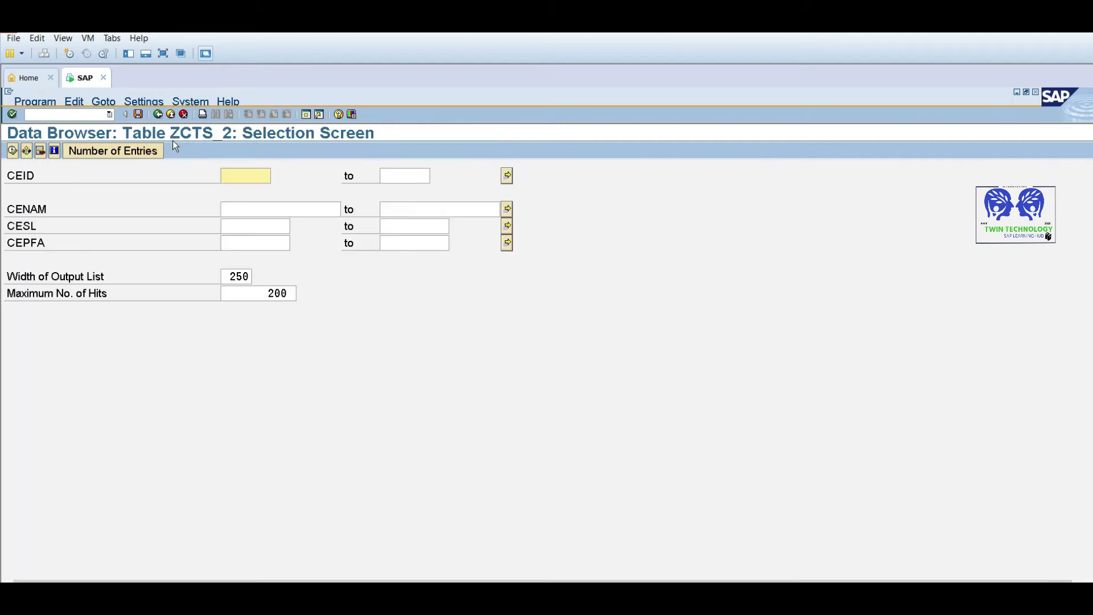
pyautogui.click(12, 151)
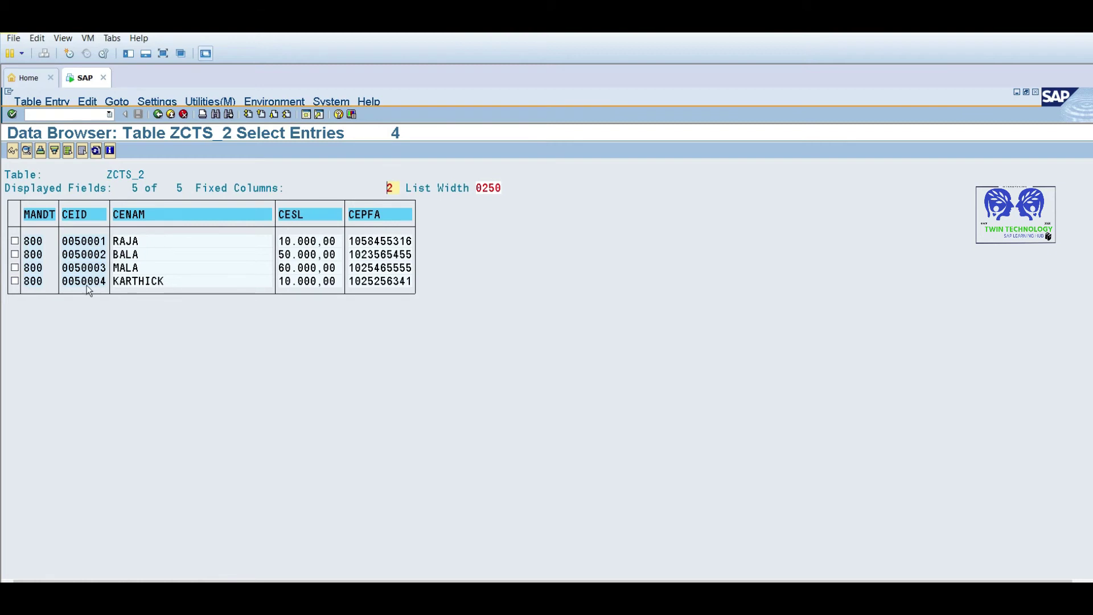
pyautogui.click(159, 113)
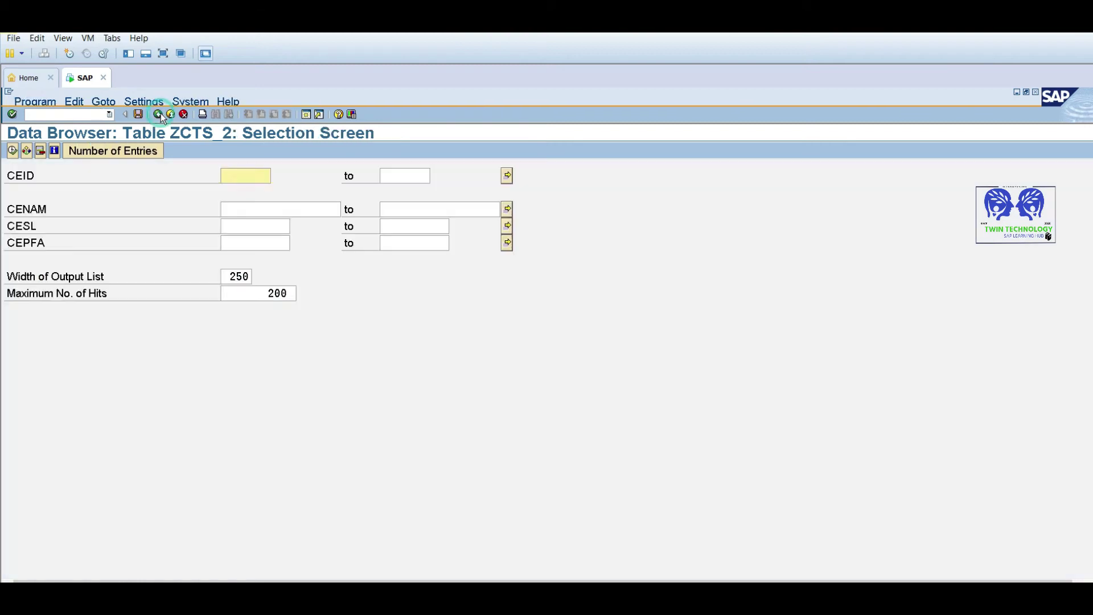
pyautogui.click(159, 114)
pyautogui.click(161, 112)
pyautogui.click(160, 113)
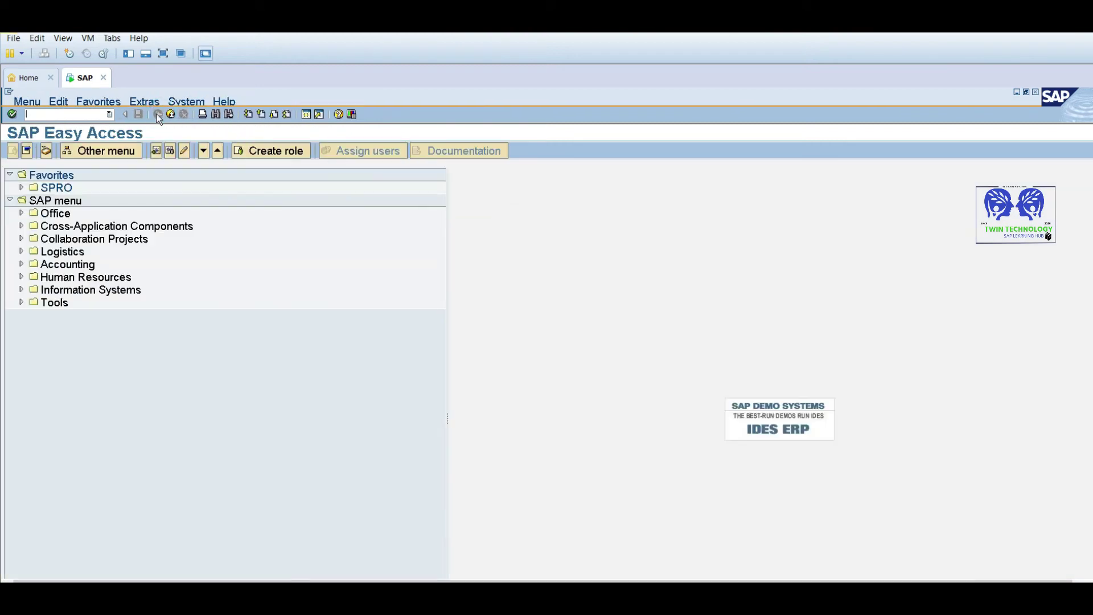
# Step: Run transaction SM30 and open table ZCTS_2 for maintenance without data restrictions
pyautogui.write('sm30')
pyautogui.press('Return')
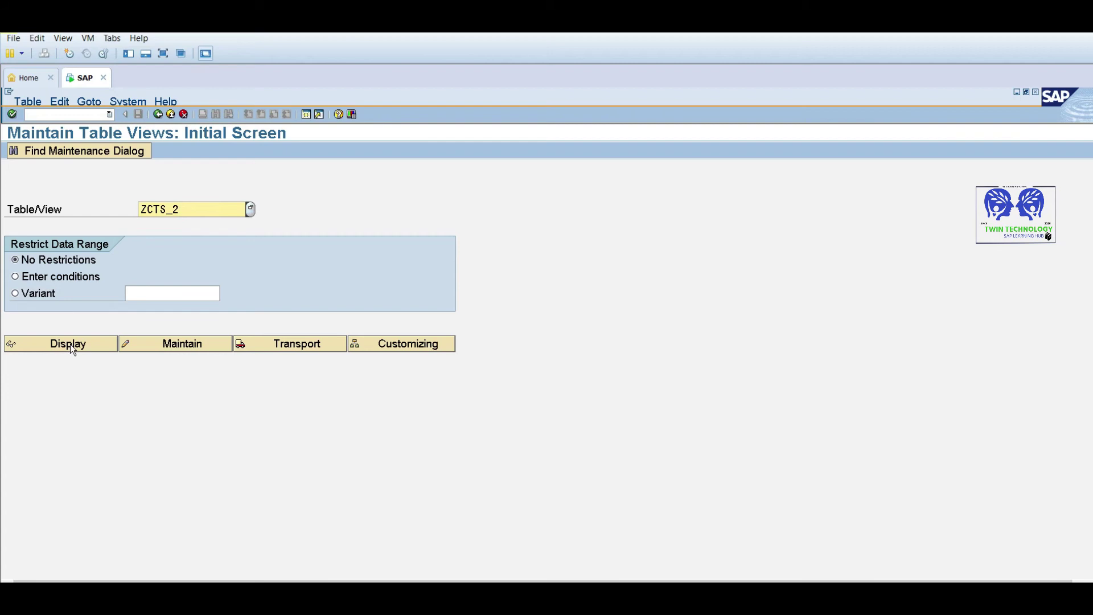
pyautogui.click(155, 345)
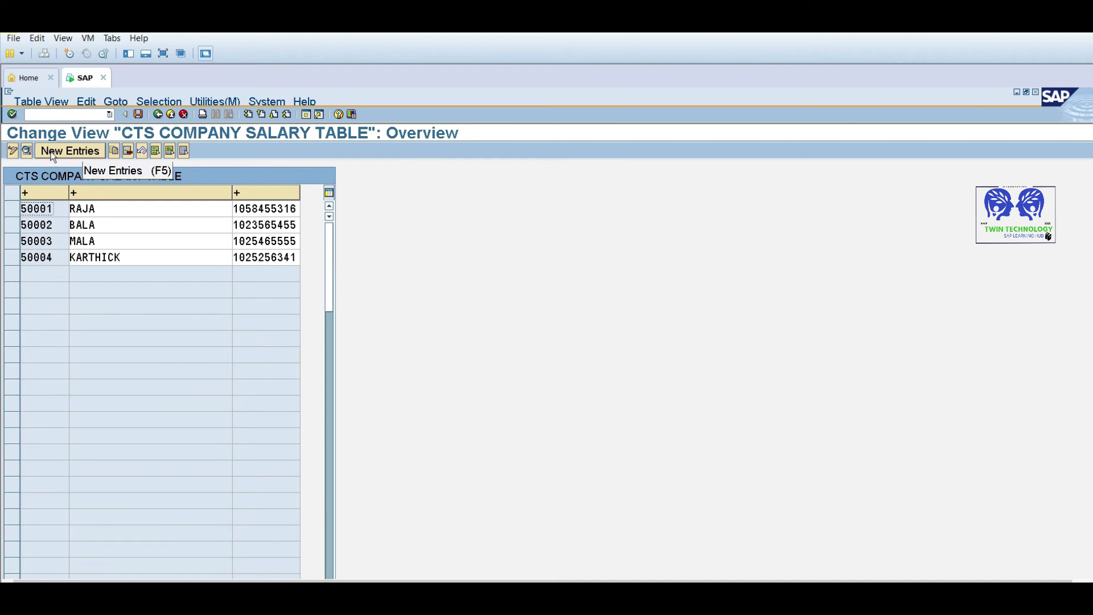
pyautogui.click(12, 257)
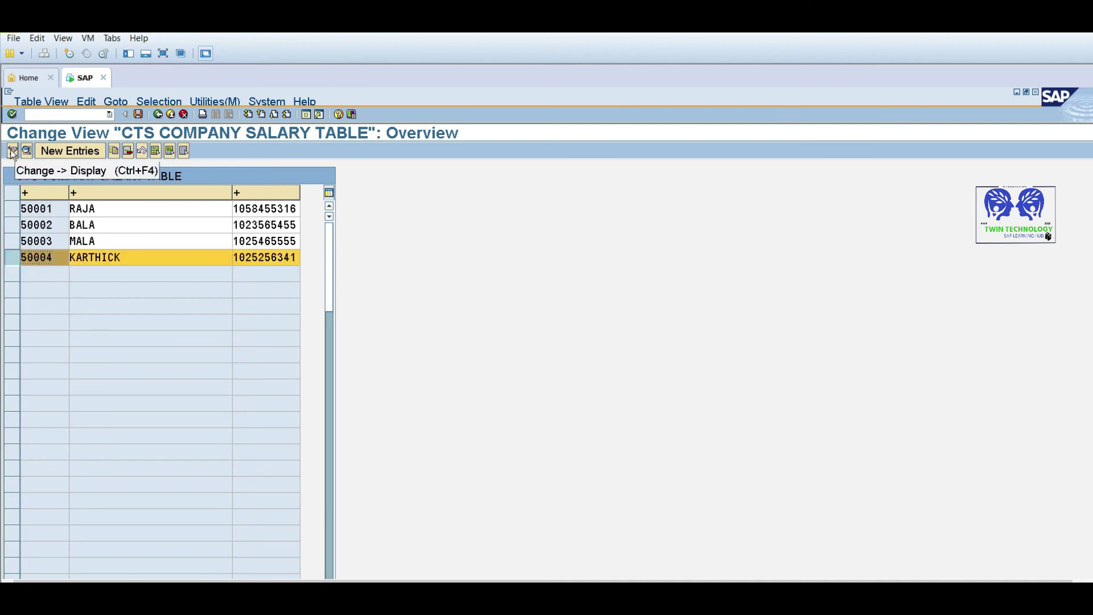
pyautogui.click(11, 258)
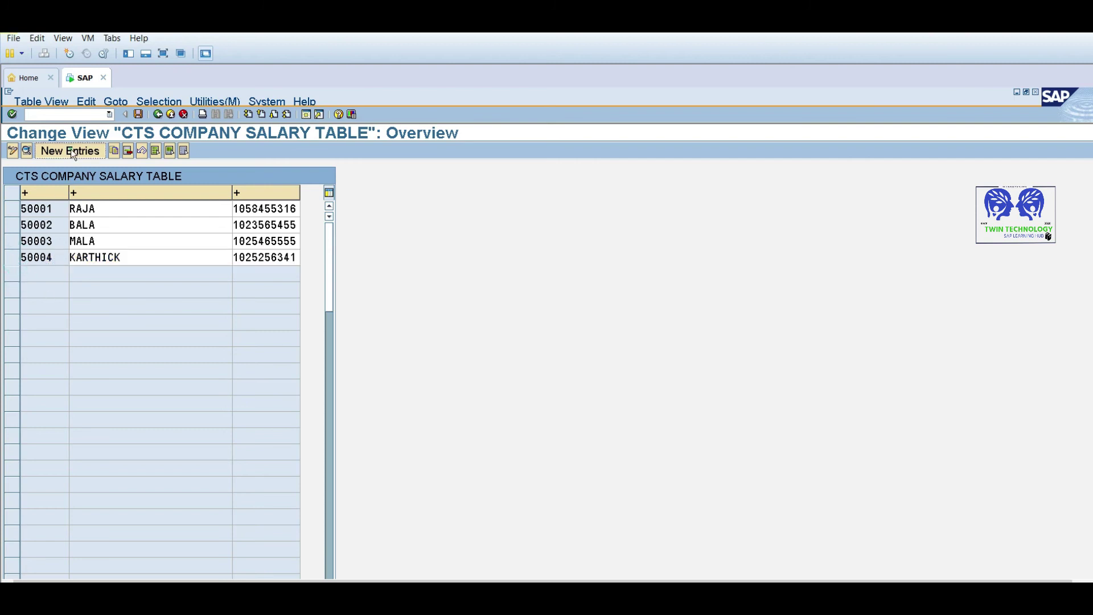
# Step: Start a new entry in the salary table and enter an employee ID ending in 4
pyautogui.click(71, 151)
pyautogui.click(74, 174)
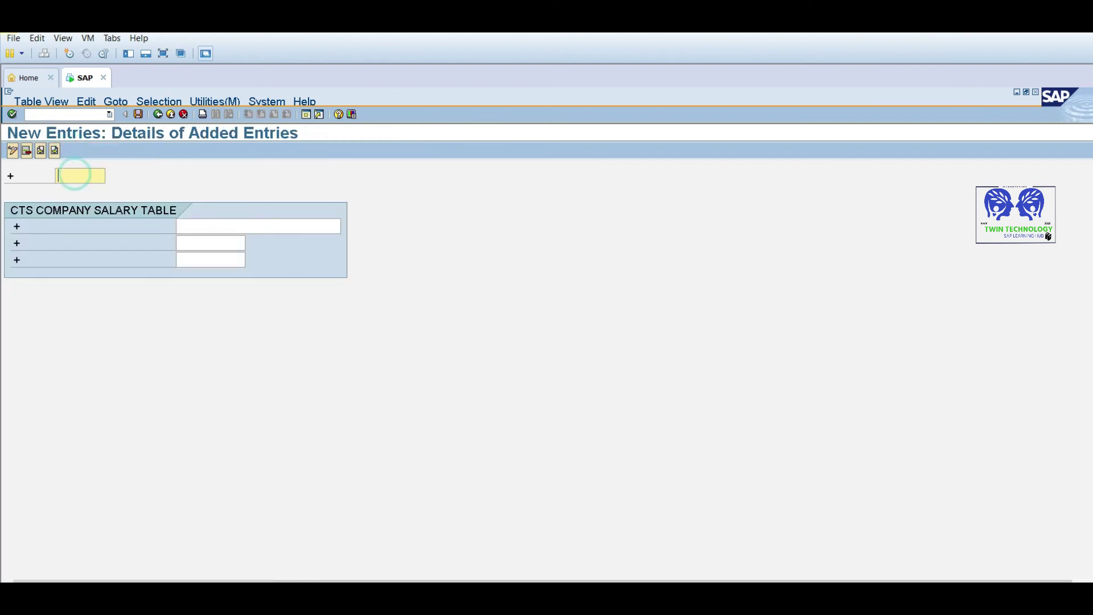
pyautogui.click(82, 192)
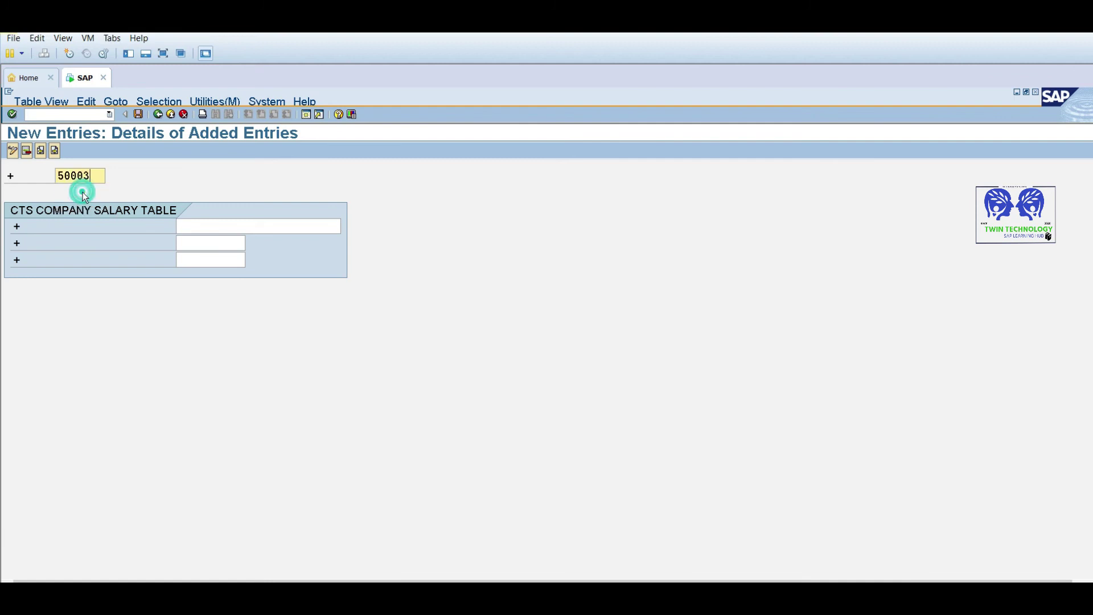
pyautogui.press('BackSpace')
pyautogui.write('4')
# Step: Fill in the employee's name, a salary of 60000 and the employee's ten-digit number, and save the entry
pyautogui.click(203, 226)
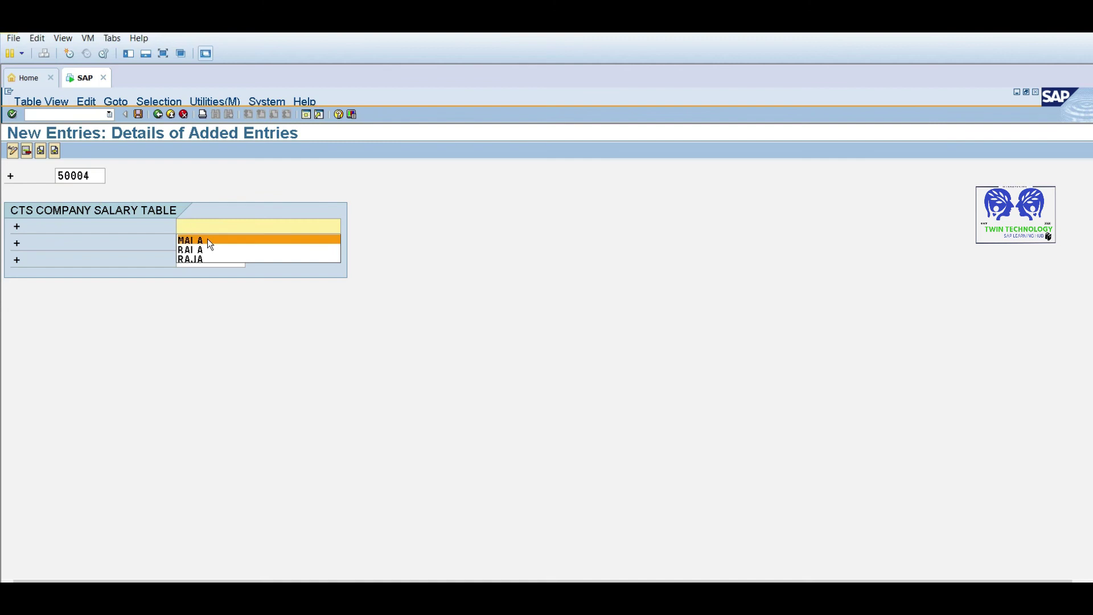
pyautogui.click(207, 225)
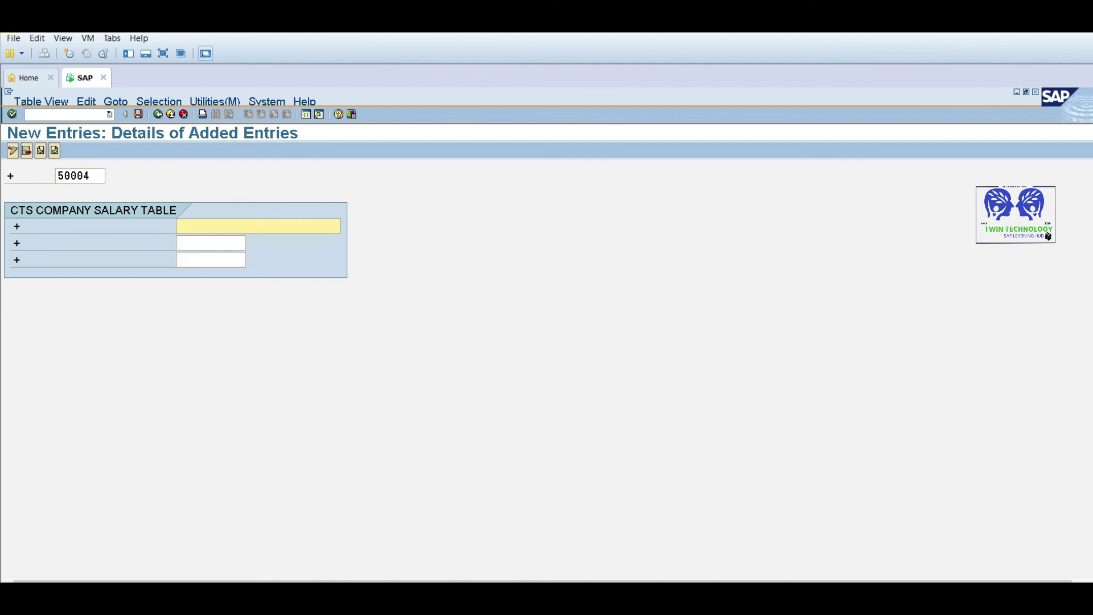
pyautogui.write('kalam')
pyautogui.click(217, 240)
pyautogui.click(214, 256)
pyautogui.click(213, 260)
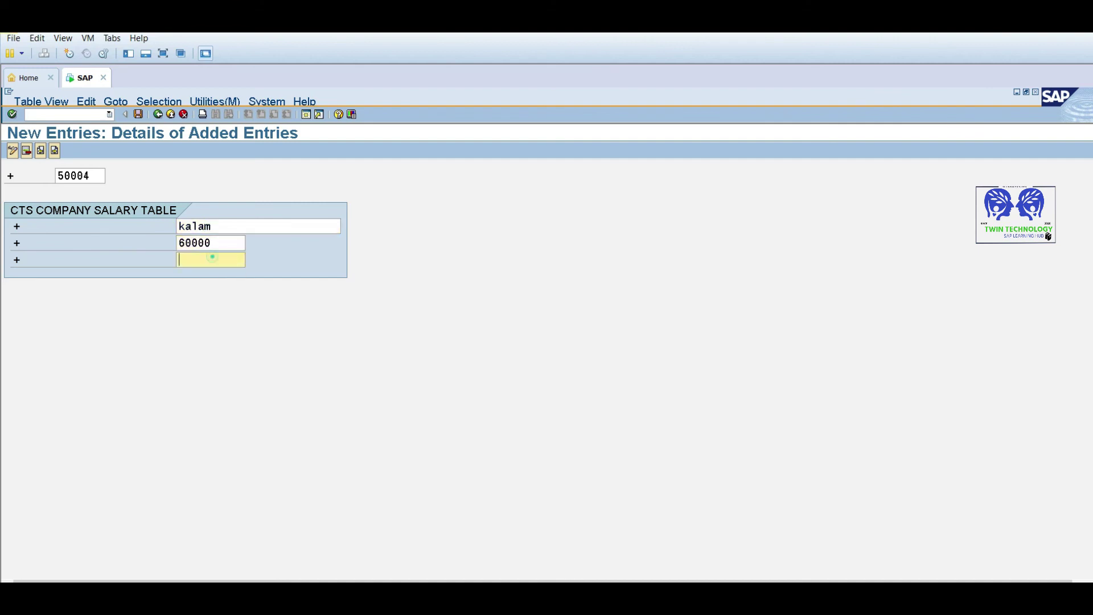
pyautogui.click(217, 276)
pyautogui.click(138, 115)
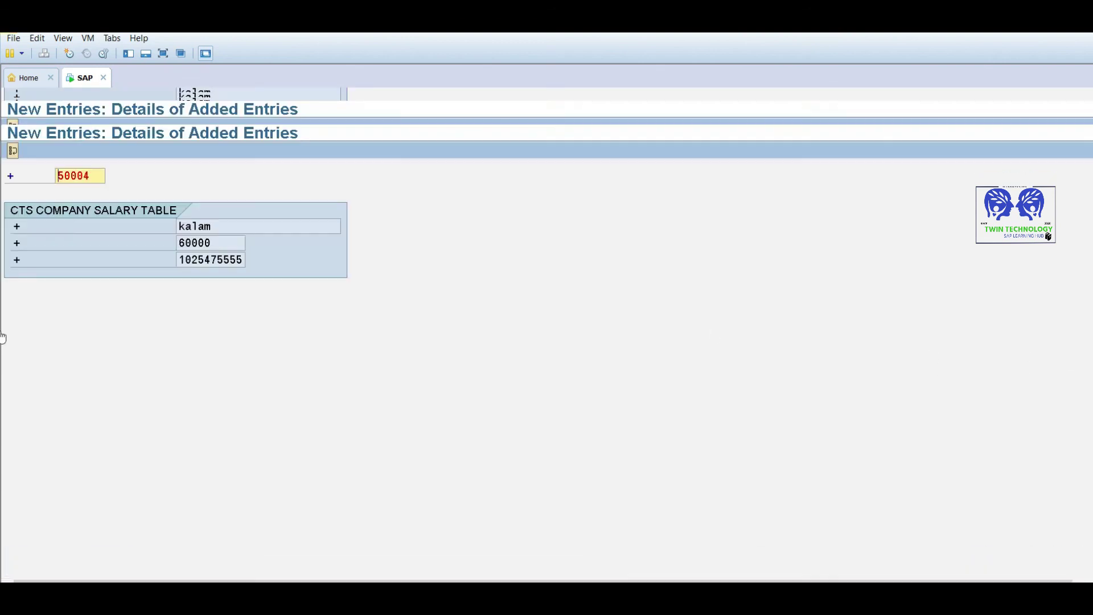
# Step: Change the new entry's employee ID to end in 5, save it and return to the overview of all entries
pyautogui.click(102, 174)
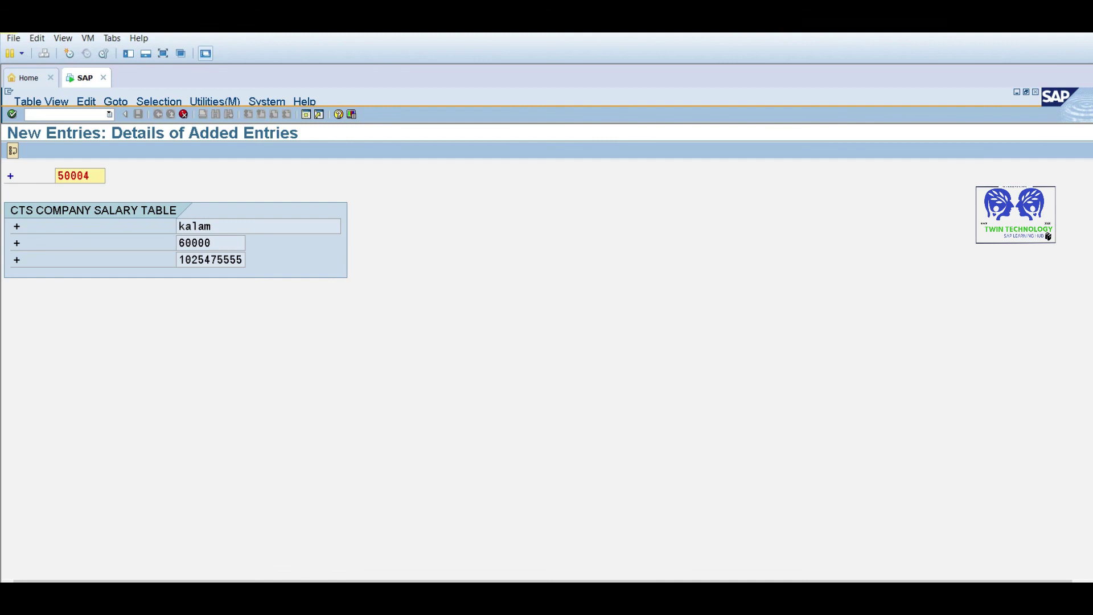
pyautogui.press('BackSpace')
pyautogui.write('5')
pyautogui.press('Return')
pyautogui.click(137, 114)
pyautogui.click(158, 116)
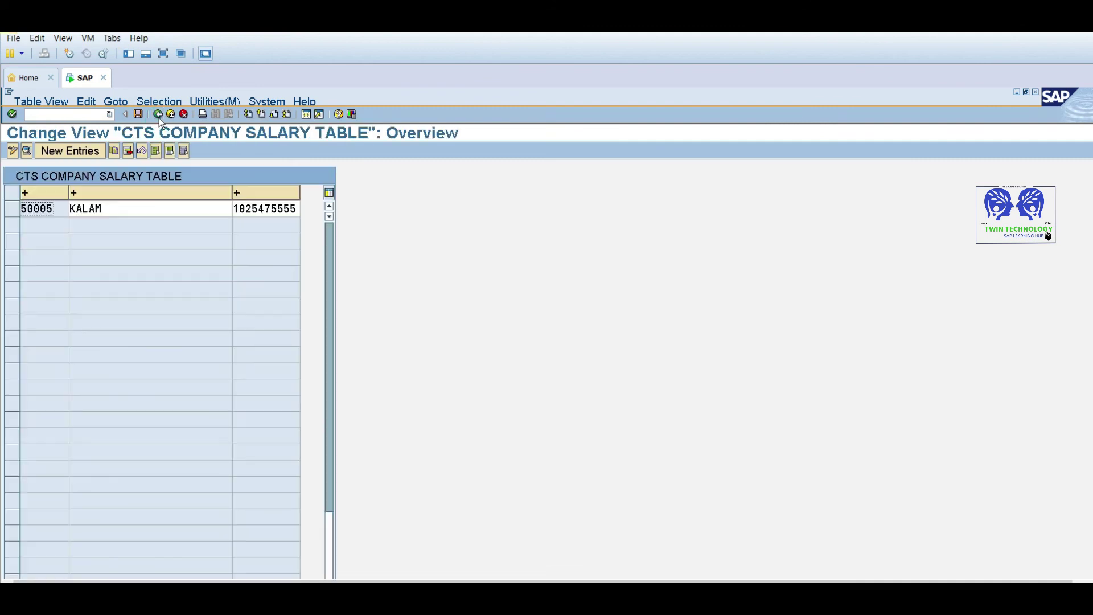
pyautogui.moveTo(329, 531); pyautogui.dragTo(327, 239)
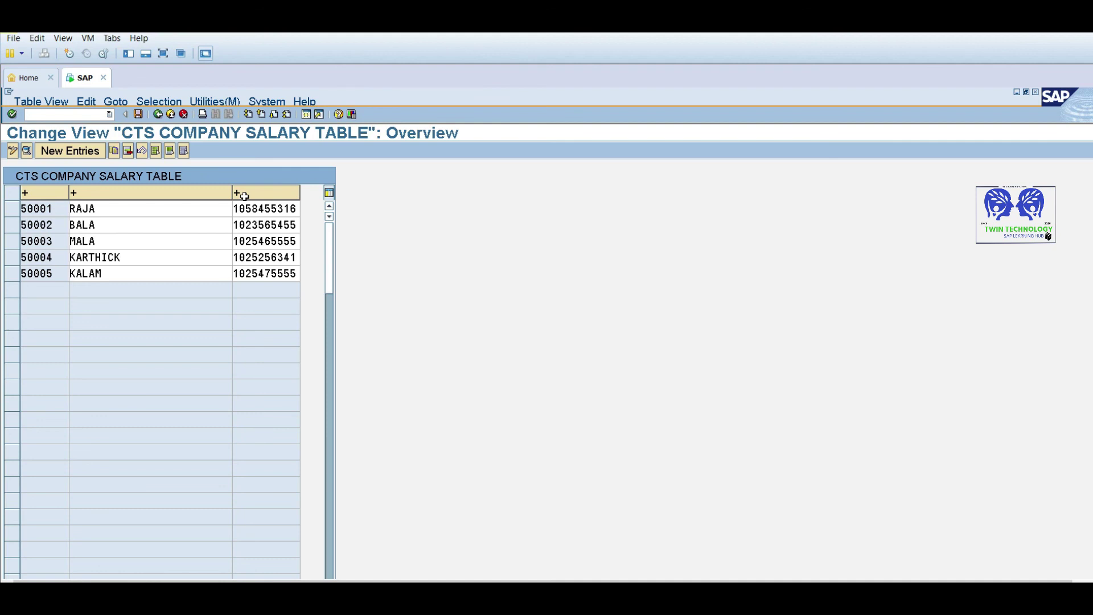
pyautogui.click(116, 102)
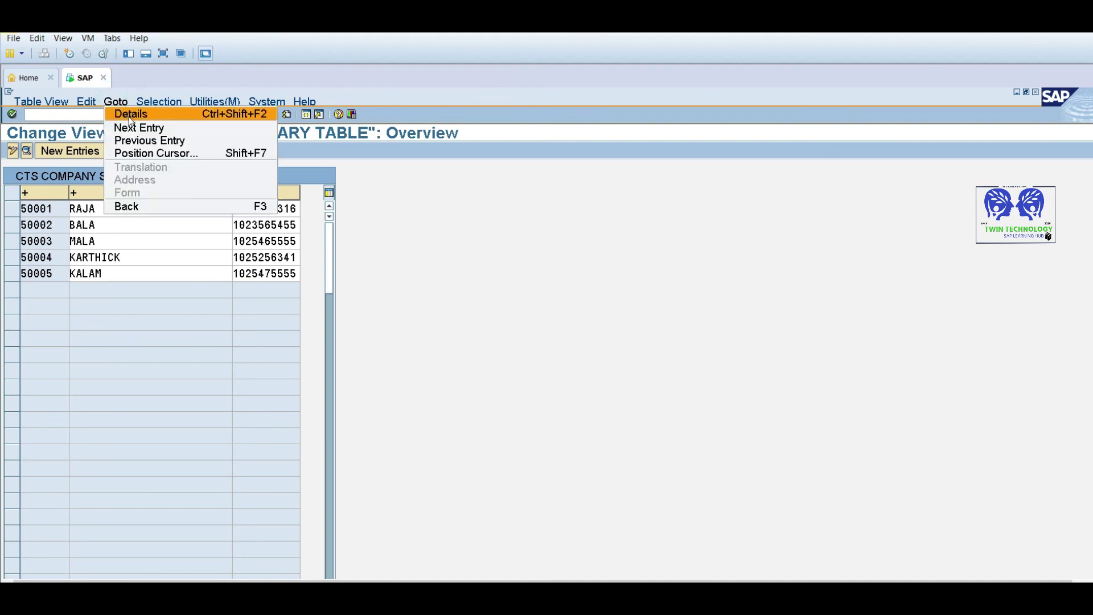
pyautogui.moveTo(159, 101)
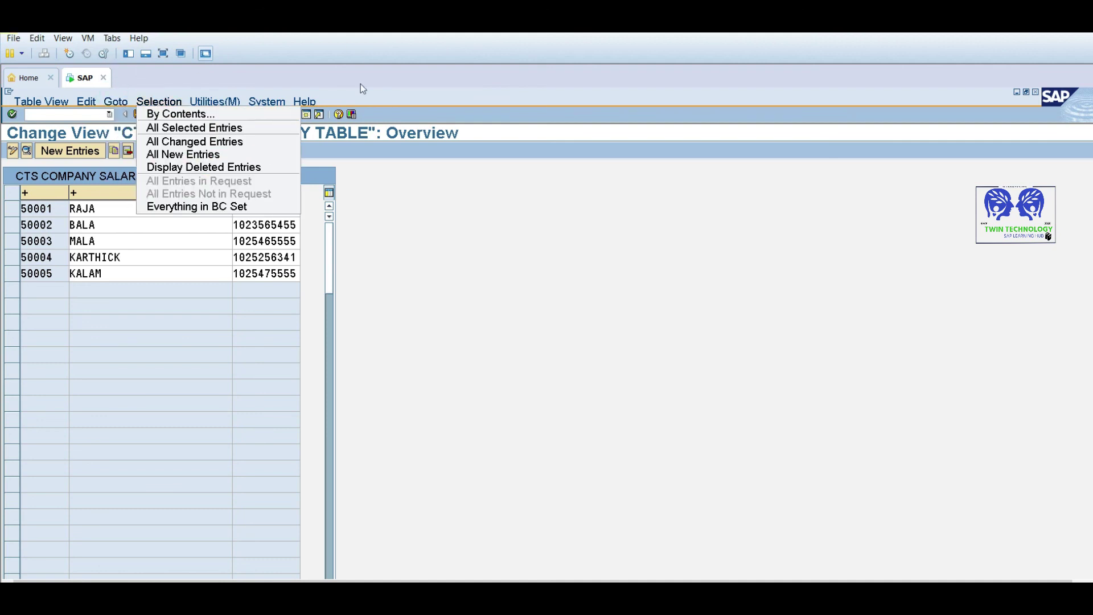
pyautogui.click(415, 234)
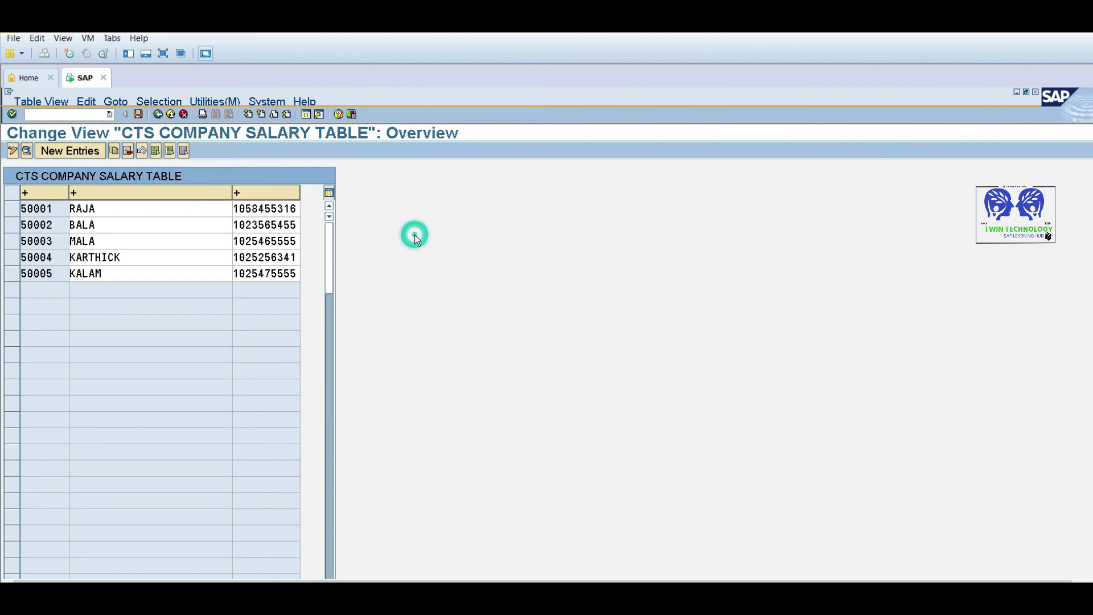
# Step: Return to the SM30 initial screen and open table ZCTS_2 in display mode without data restrictions
pyautogui.click(158, 115)
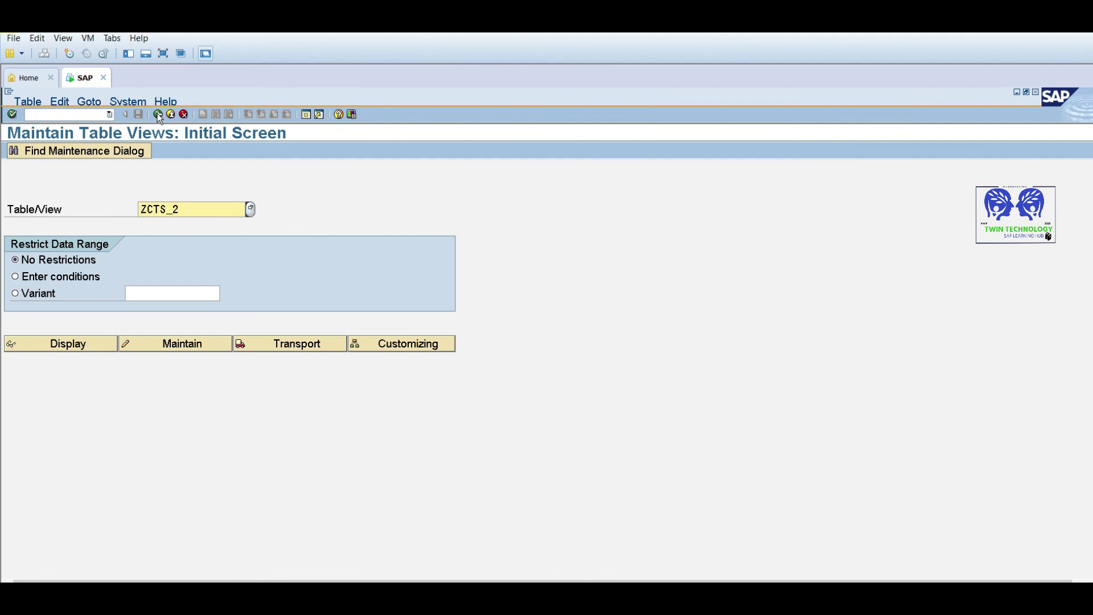
pyautogui.click(43, 343)
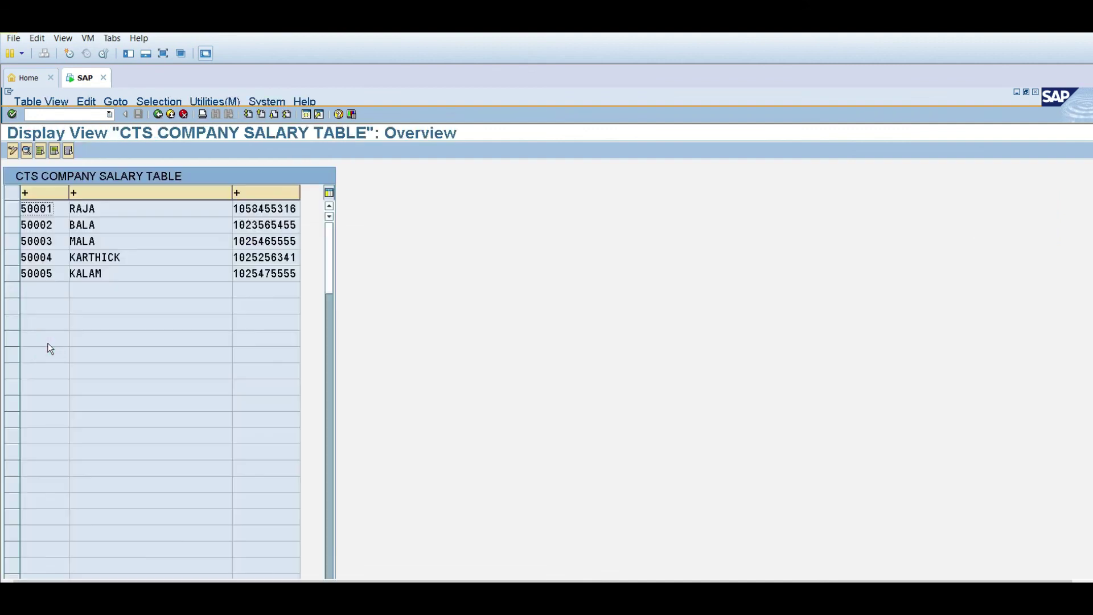